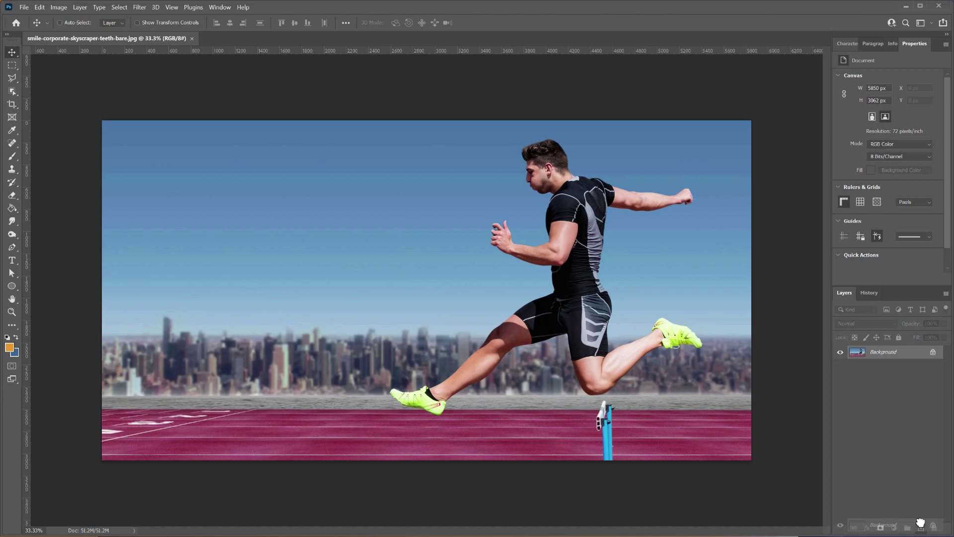
# Duplicate the Background and cut the auto-selected runner onto a new layer via Select and Mask.
pyautogui.moveTo(893, 356); pyautogui.dragTo(907, 526)
pyautogui.click(120, 9)
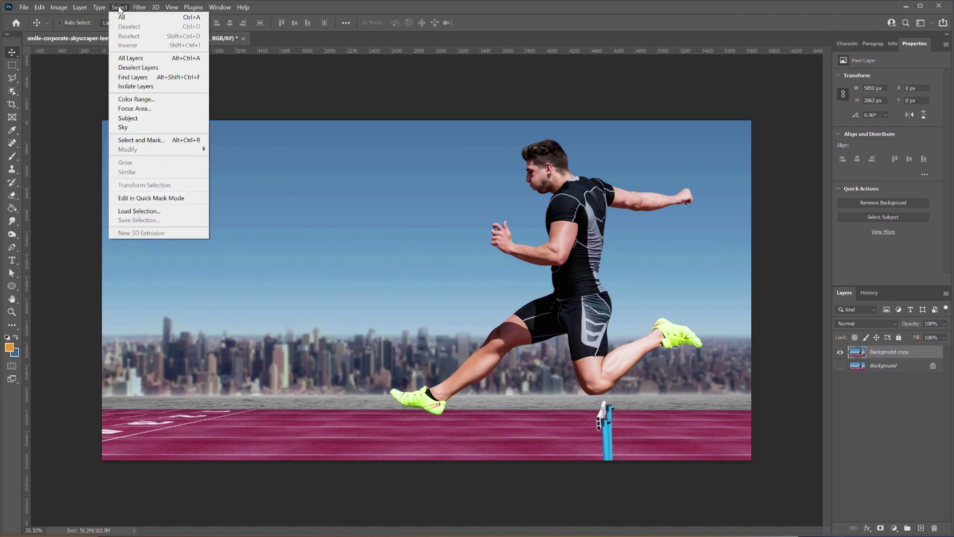
pyautogui.click(134, 118)
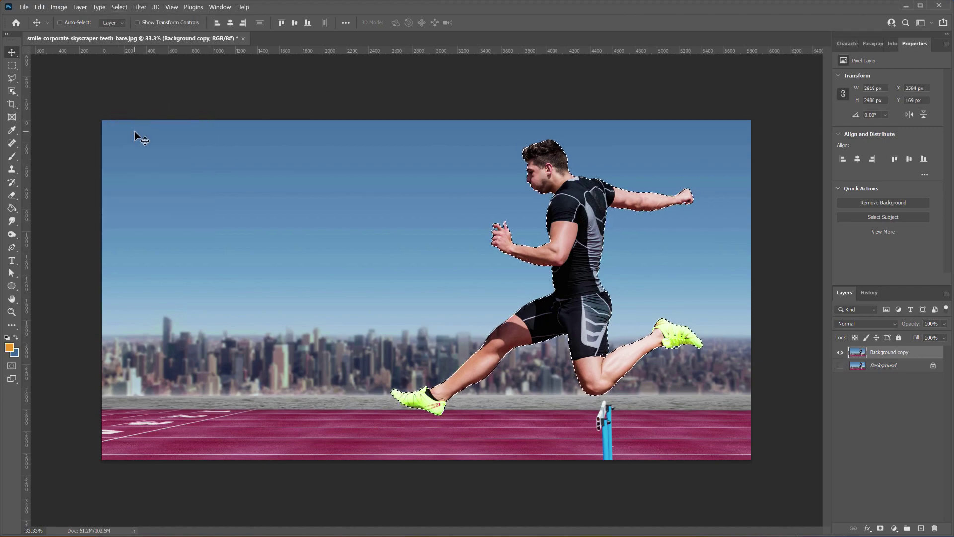
pyautogui.click(120, 7)
pyautogui.click(156, 139)
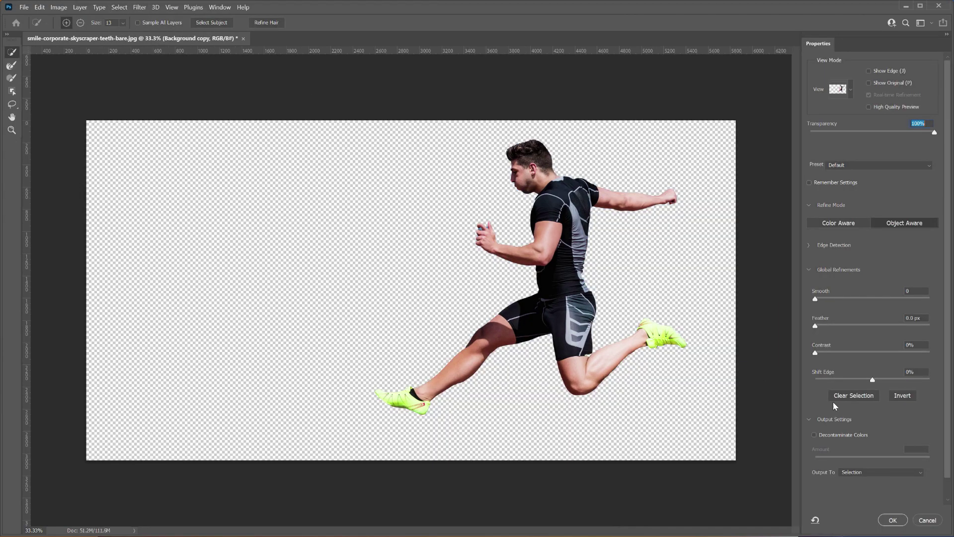
pyautogui.click(855, 472)
pyautogui.click(865, 492)
pyautogui.click(893, 519)
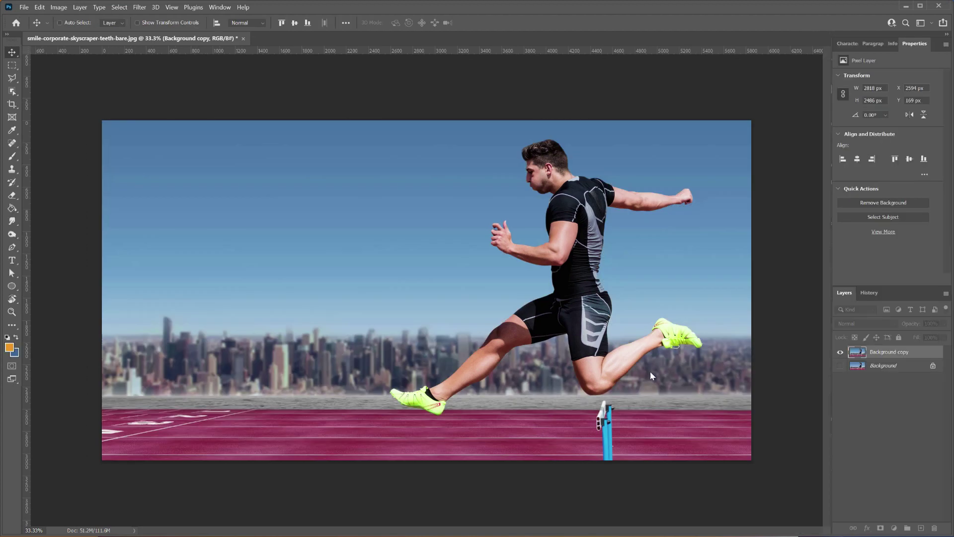
# Hide the cut-out layer and select the runner on Background copy, expanding the selection.
pyautogui.keyDown('alt'); pyautogui.click(840, 366); pyautogui.keyUp('alt')
pyautogui.click(888, 365)
pyautogui.click(119, 6)
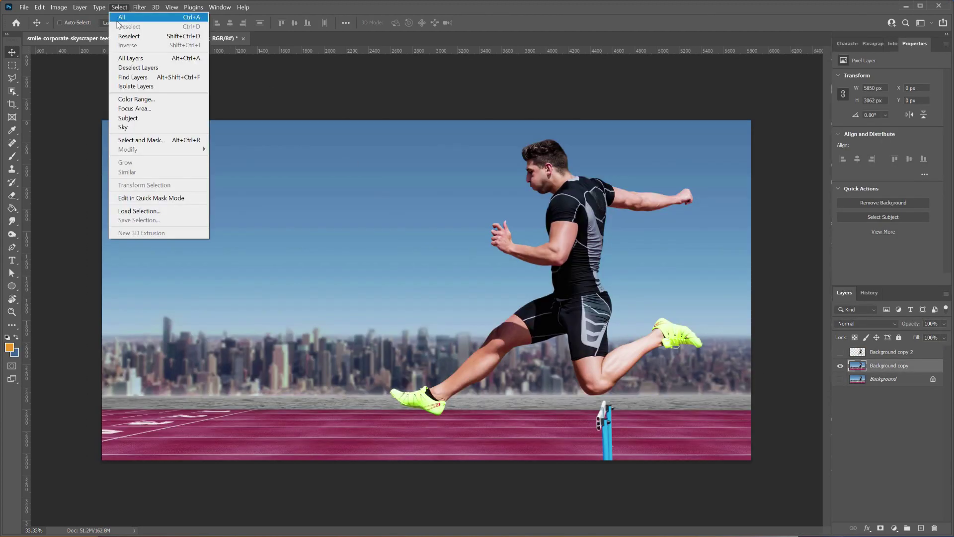
pyautogui.click(141, 120)
pyautogui.click(119, 6)
pyautogui.moveTo(127, 150)
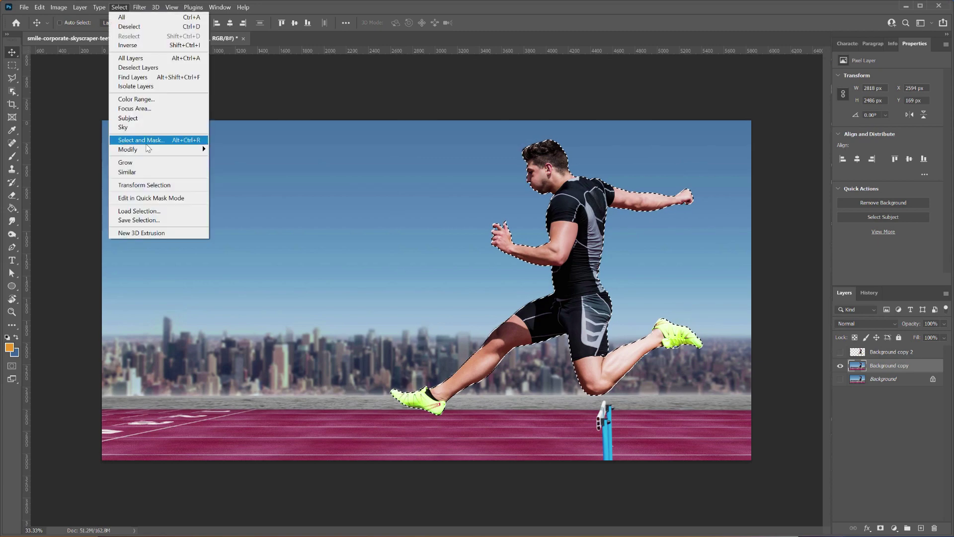
pyautogui.click(244, 169)
pyautogui.click(524, 267)
# Content-Aware Fill the runner's area, deselect, and show the cut-out runner layer again.
pyautogui.click(39, 6)
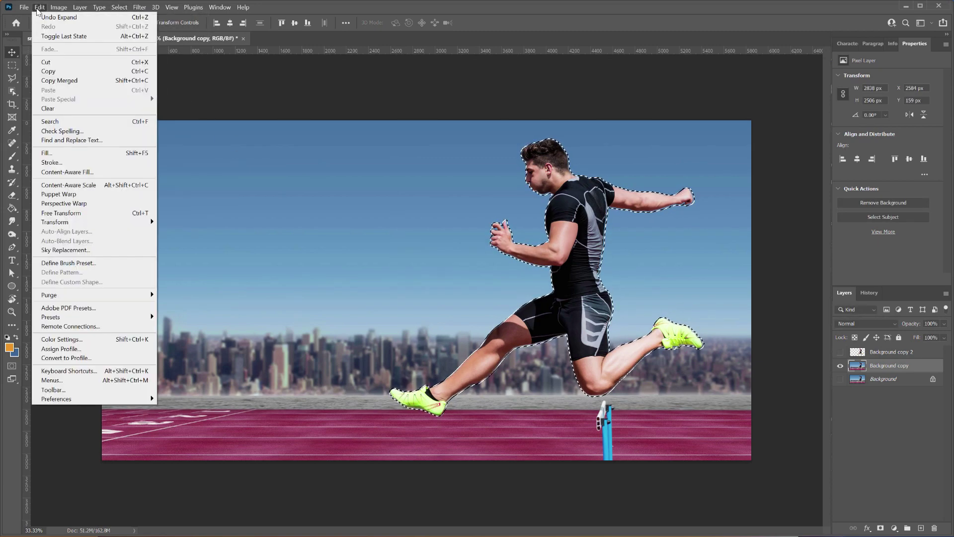
pyautogui.click(72, 173)
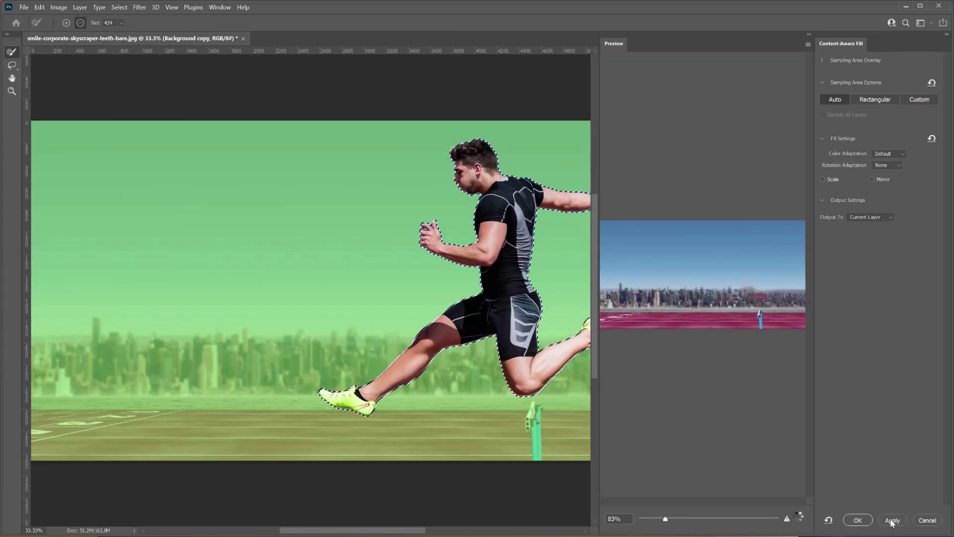
pyautogui.click(860, 520)
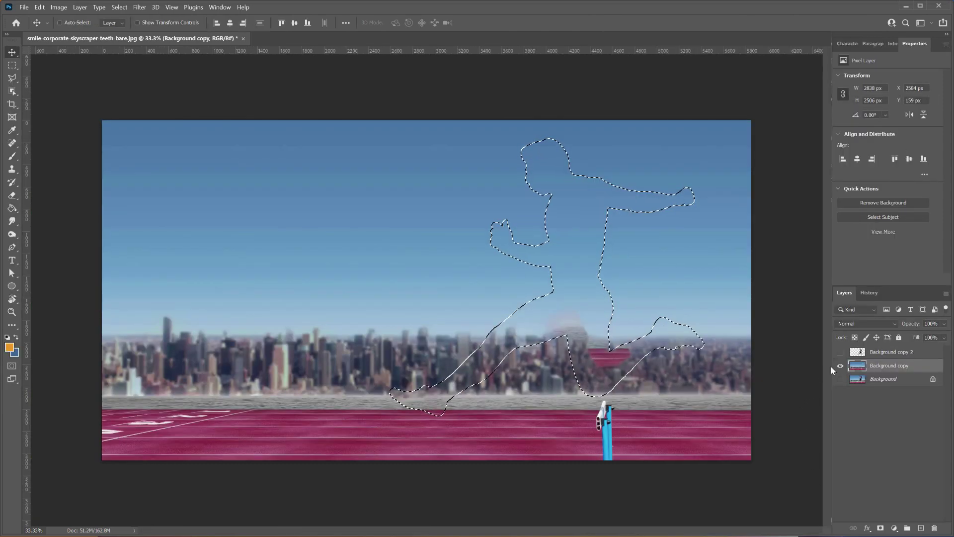
pyautogui.hotkey('ctrl', 'd')
pyautogui.click(841, 351)
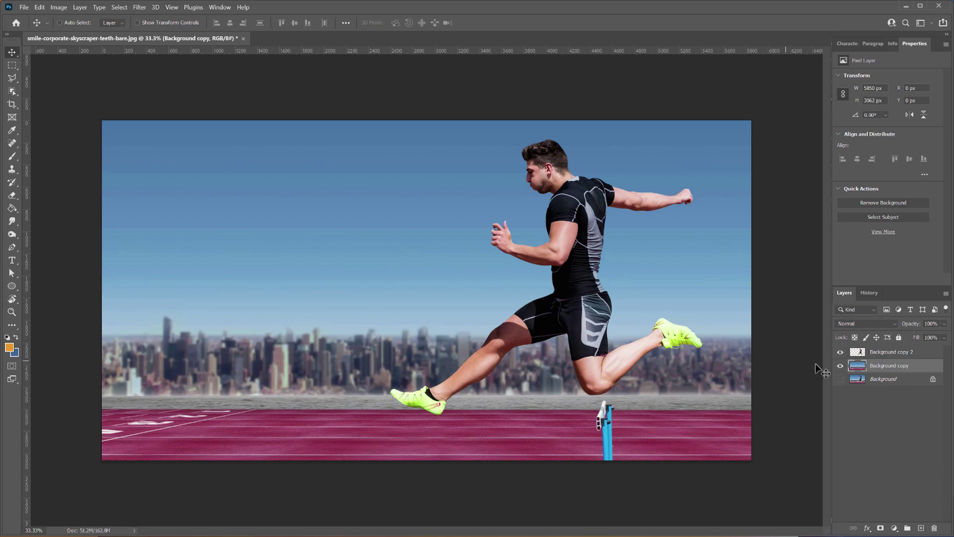
# Select the Background copy 2 layer and apply Edit > Puppet Warp.
pyautogui.click(900, 355)
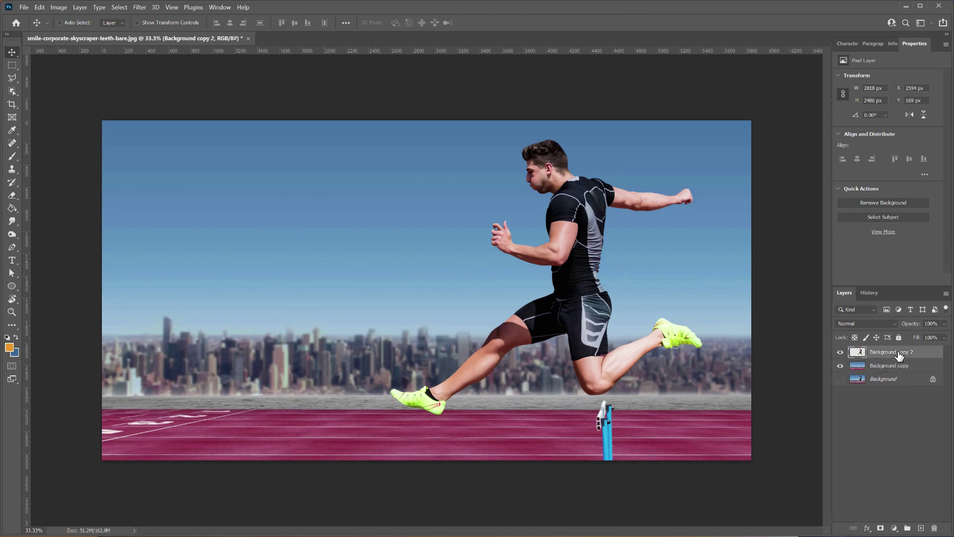
pyautogui.click(39, 7)
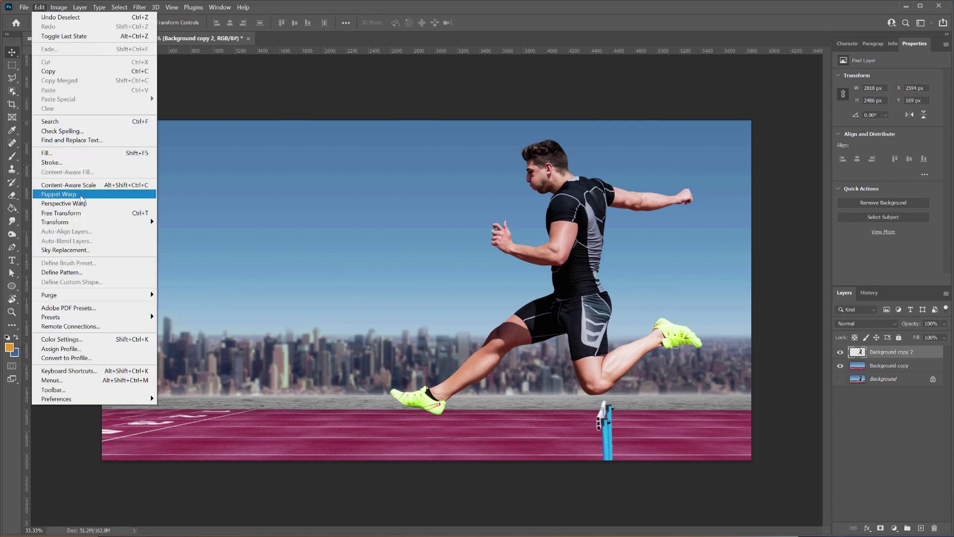
pyautogui.click(59, 194)
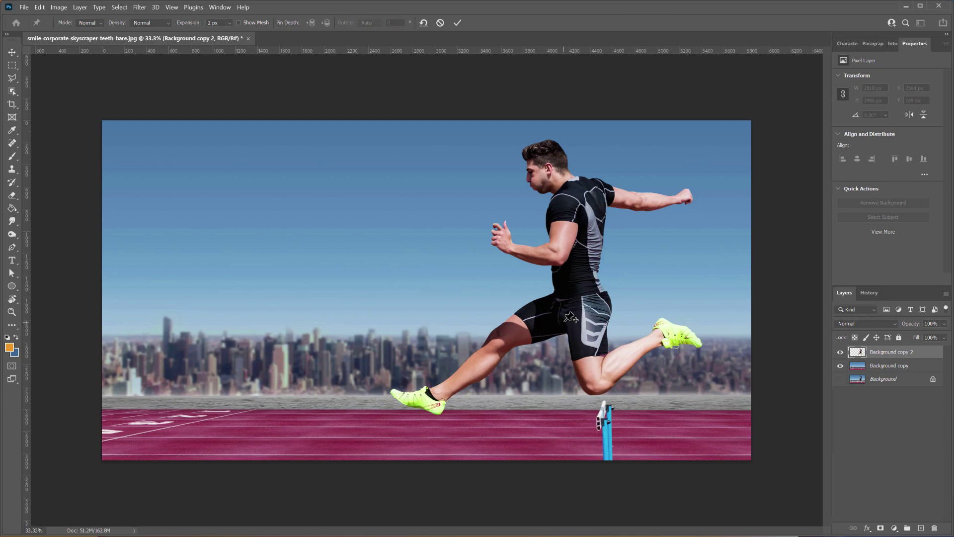
# Place Puppet Warp pins on the runner's hip, knee and ankle.
pyautogui.click(552, 323)
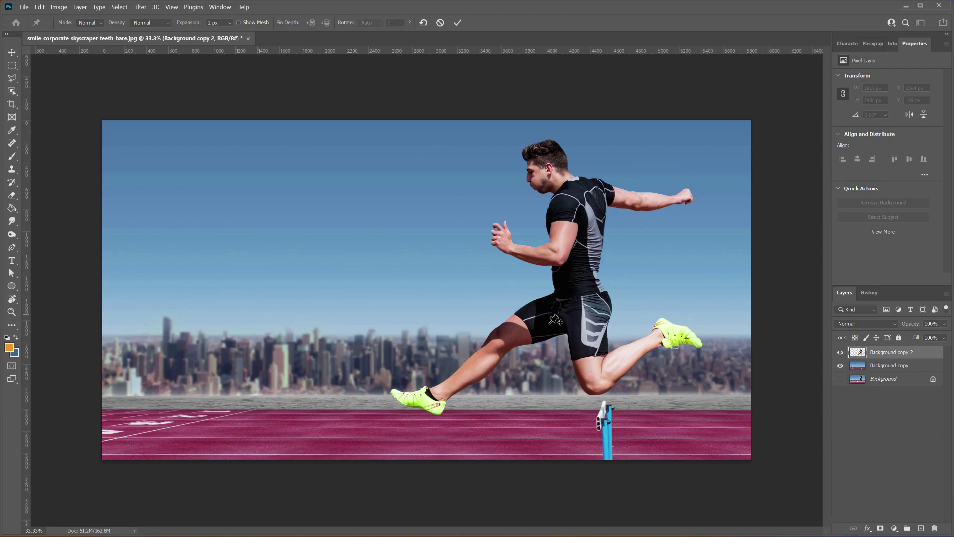
pyautogui.click(502, 341)
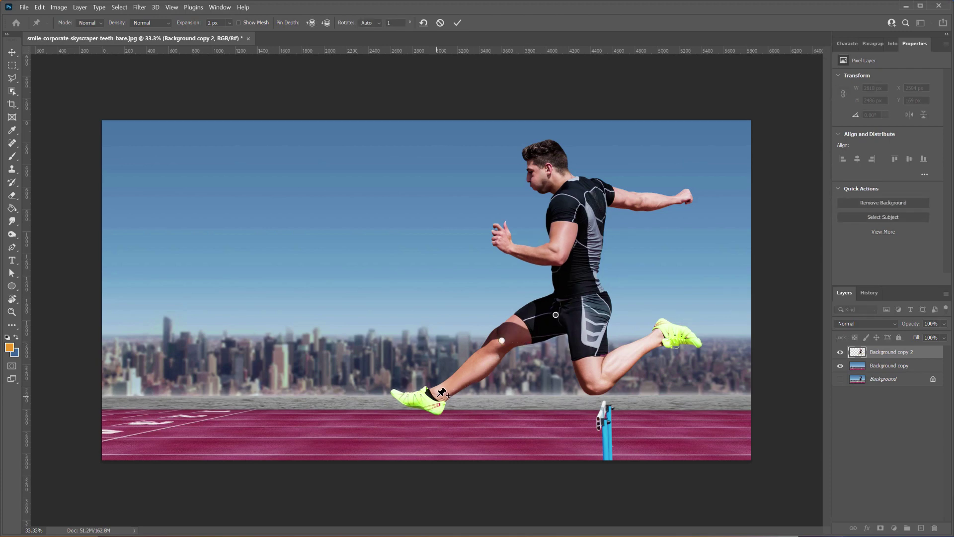
pyautogui.click(438, 395)
# Drag the knee, hip and foot pins to raise the torso and lift the leading leg.
pyautogui.moveTo(503, 342); pyautogui.dragTo(445, 385)
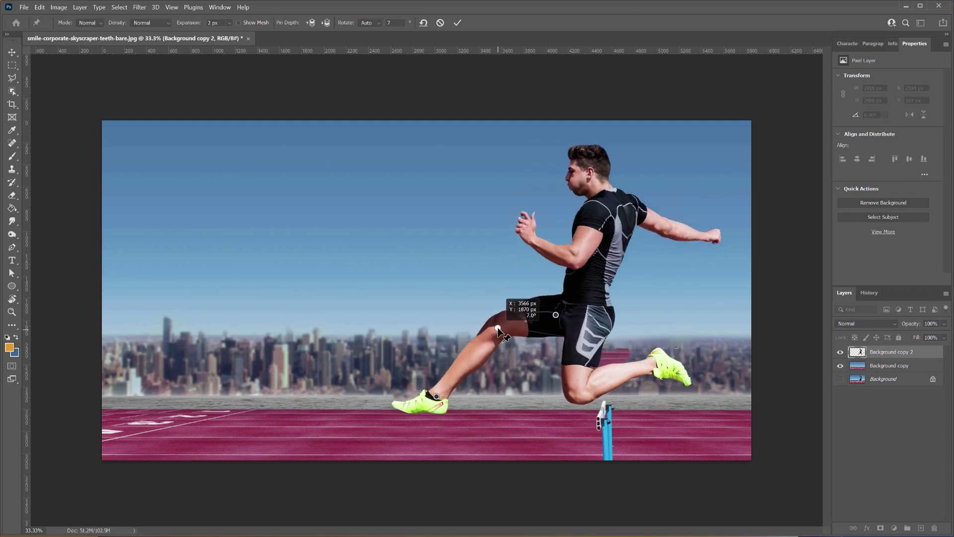
pyautogui.moveTo(445, 384); pyautogui.dragTo(498, 334)
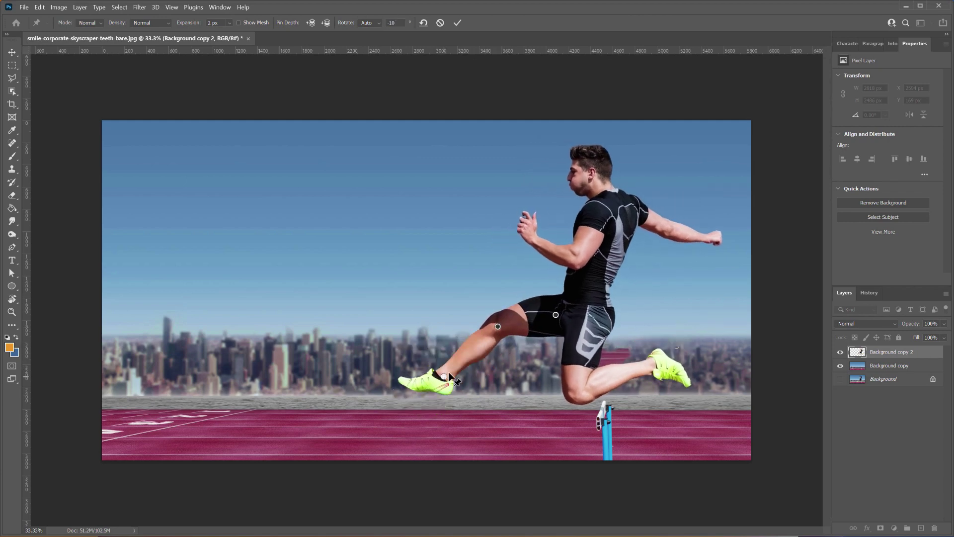
pyautogui.moveTo(559, 316); pyautogui.dragTo(544, 285)
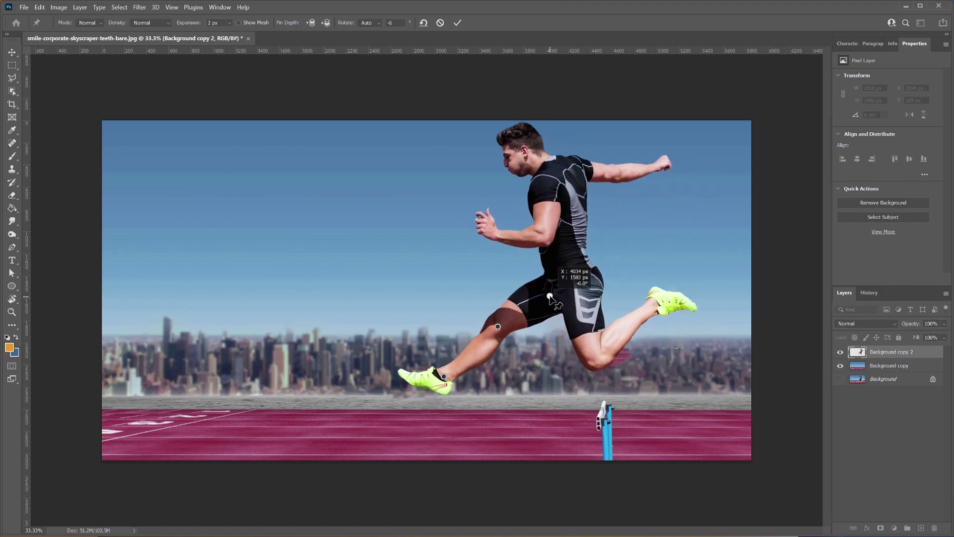
pyautogui.moveTo(517, 326)
pyautogui.mouseDown()
pyautogui.moveTo(463, 368)
pyautogui.moveTo(423, 364)
pyautogui.mouseUp()
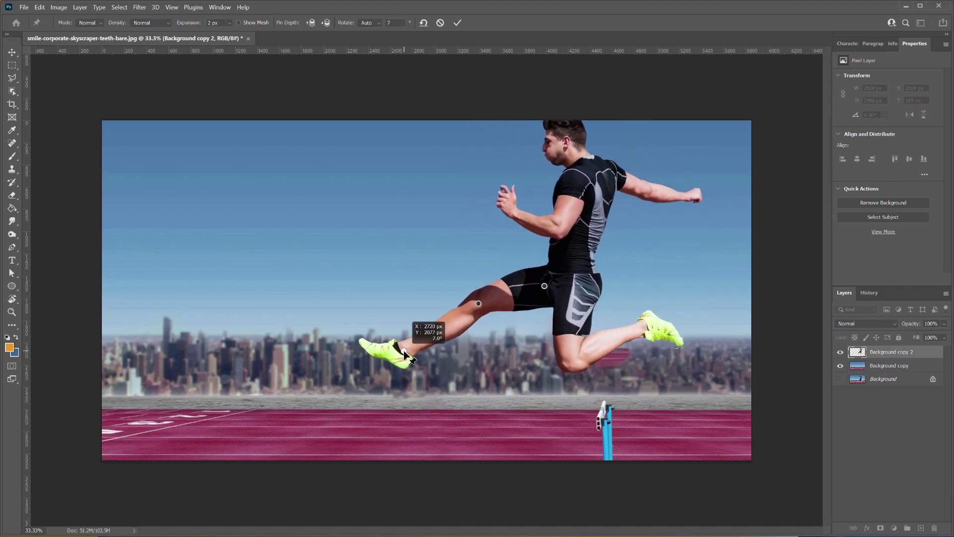
pyautogui.moveTo(478, 304); pyautogui.dragTo(478, 288)
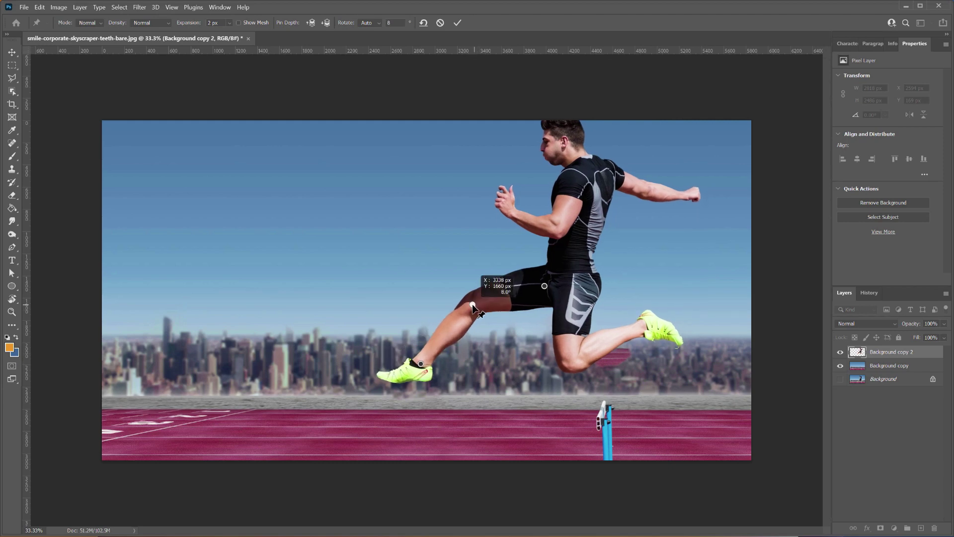
pyautogui.moveTo(422, 365); pyautogui.dragTo(432, 346)
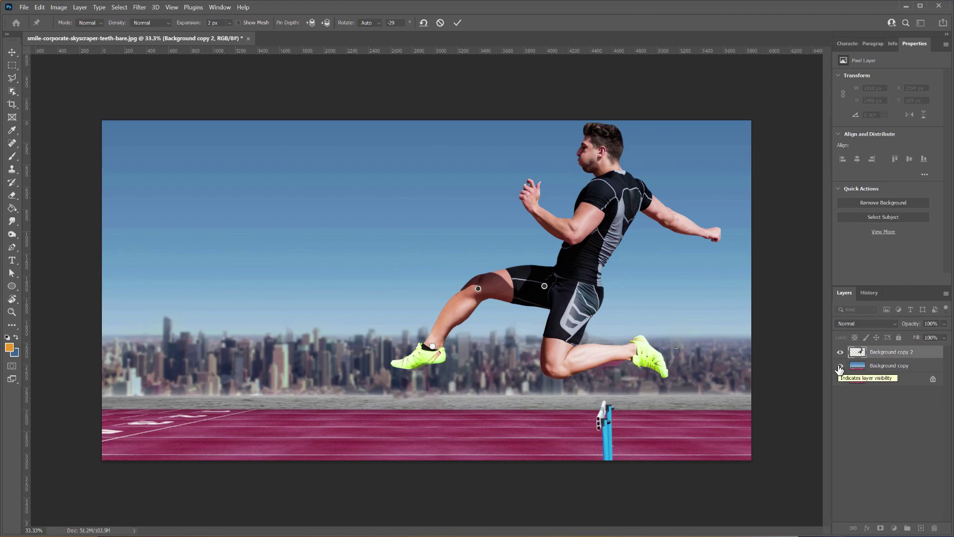
pyautogui.moveTo(478, 289); pyautogui.dragTo(480, 298)
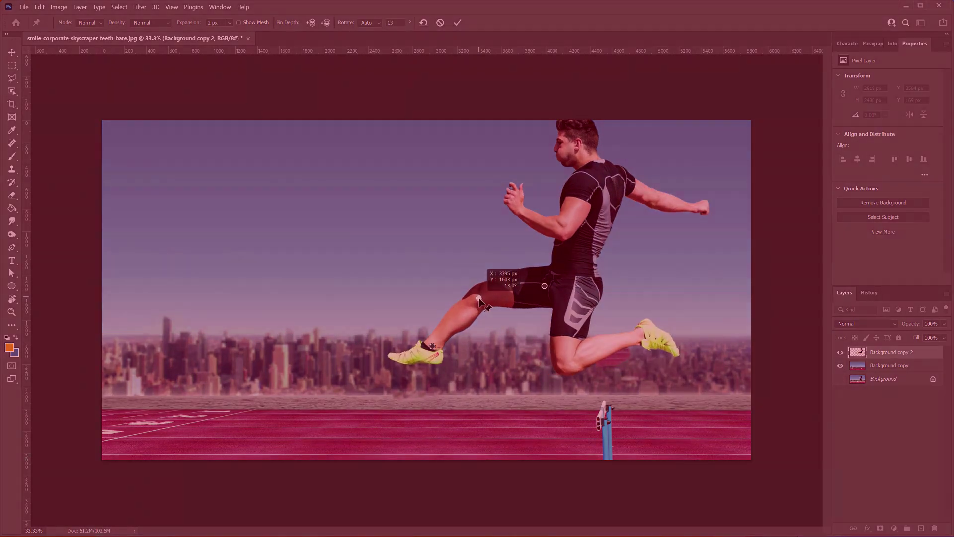